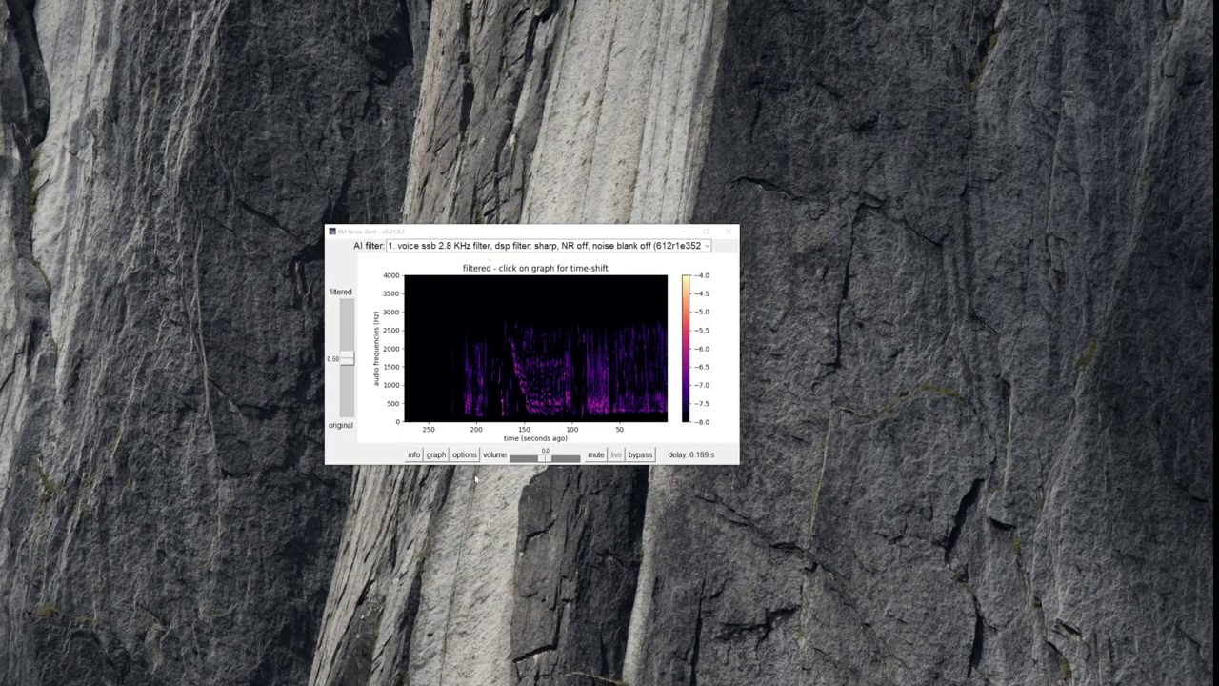
# Step: Open the client settings, move the window over the main window, then close it
pyautogui.click(465, 455)
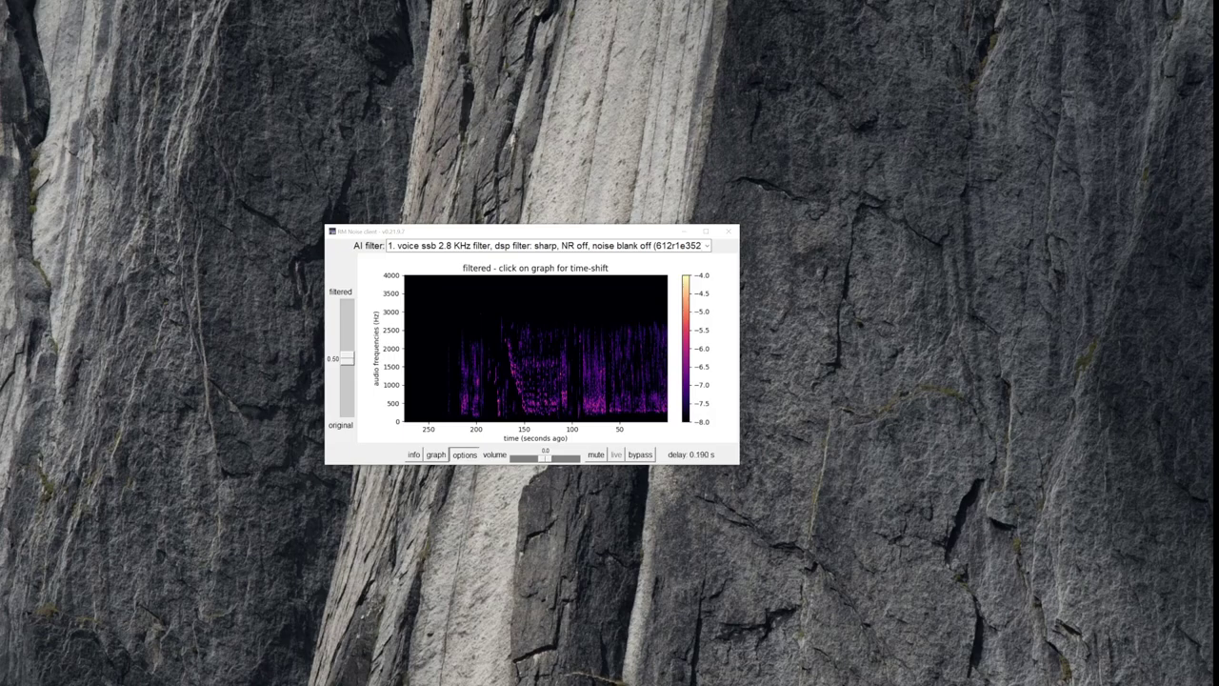
pyautogui.moveTo(102, 300); pyautogui.dragTo(519, 238)
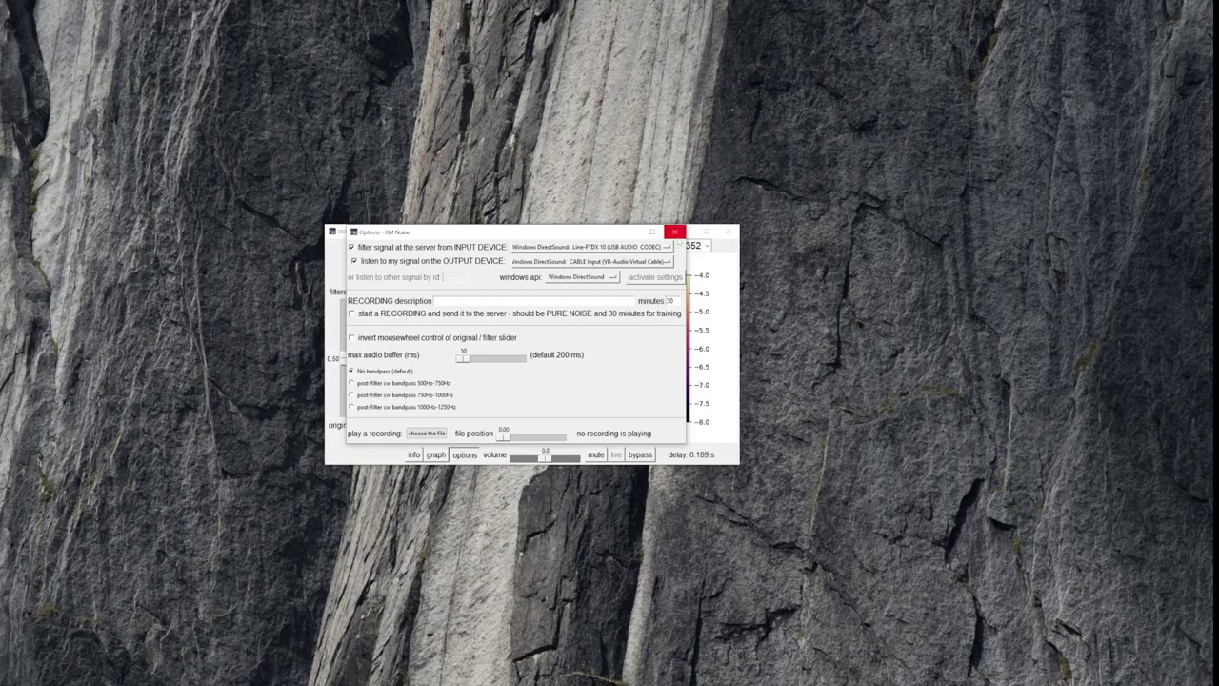
pyautogui.click(676, 235)
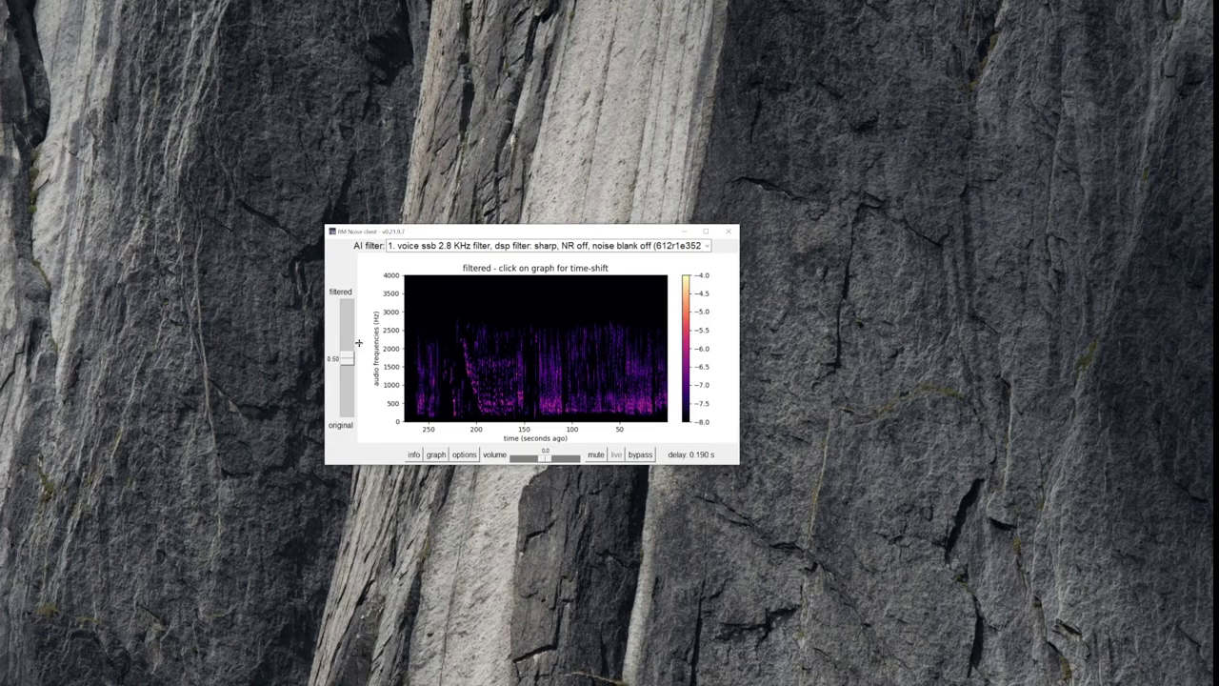
# Step: Switch bypass on to hear the original, unfiltered audio
pyautogui.click(640, 455)
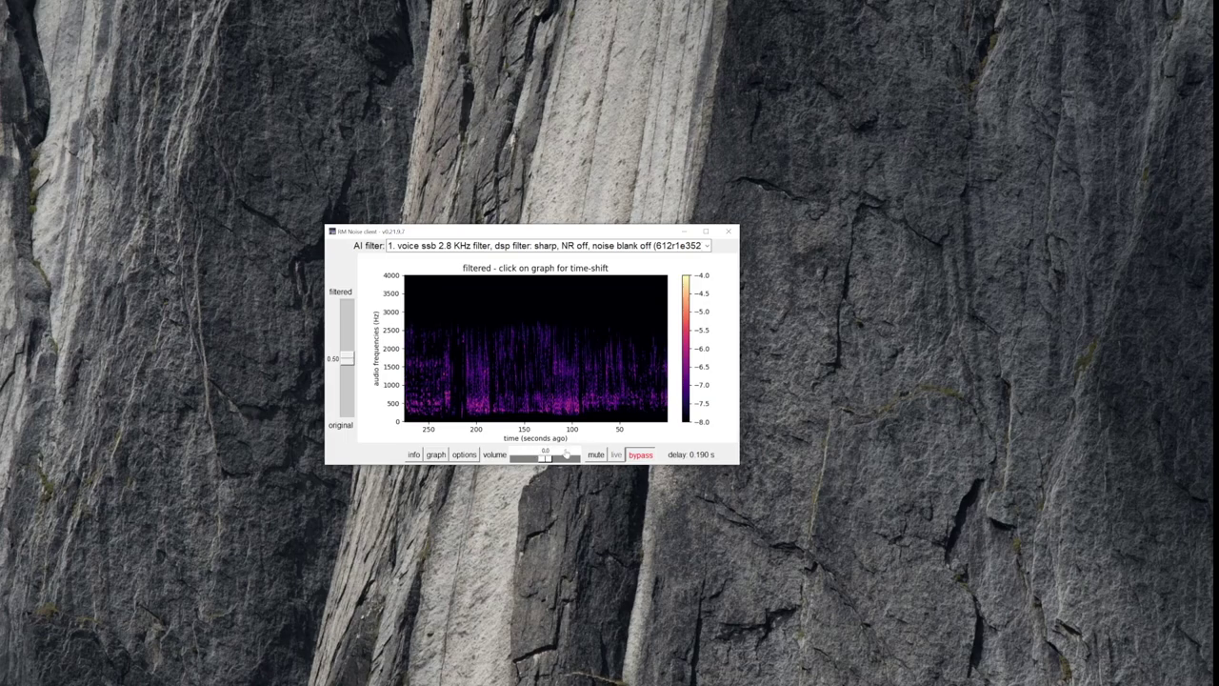
# Step: Switch bypass off so the AI filter processes the audio again
pyautogui.click(635, 455)
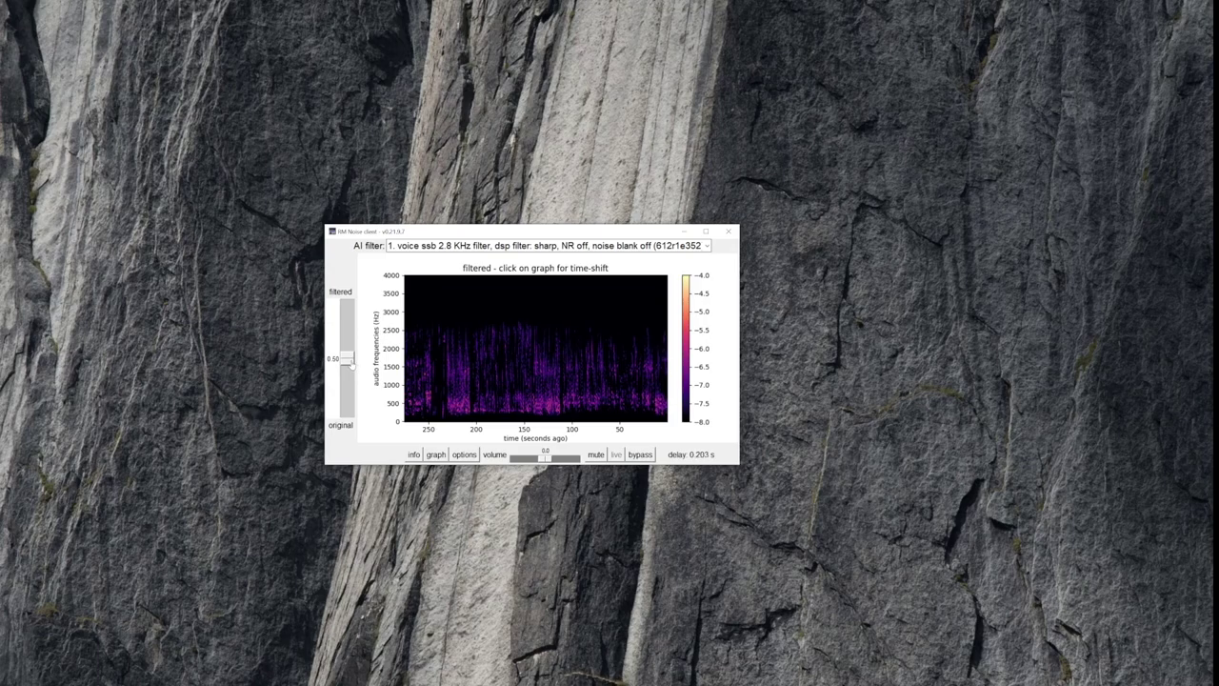
# Step: Raise the filter mix to 0.90, then toggle bypass on, off and on to compare
pyautogui.moveTo(354, 366); pyautogui.dragTo(356, 317)
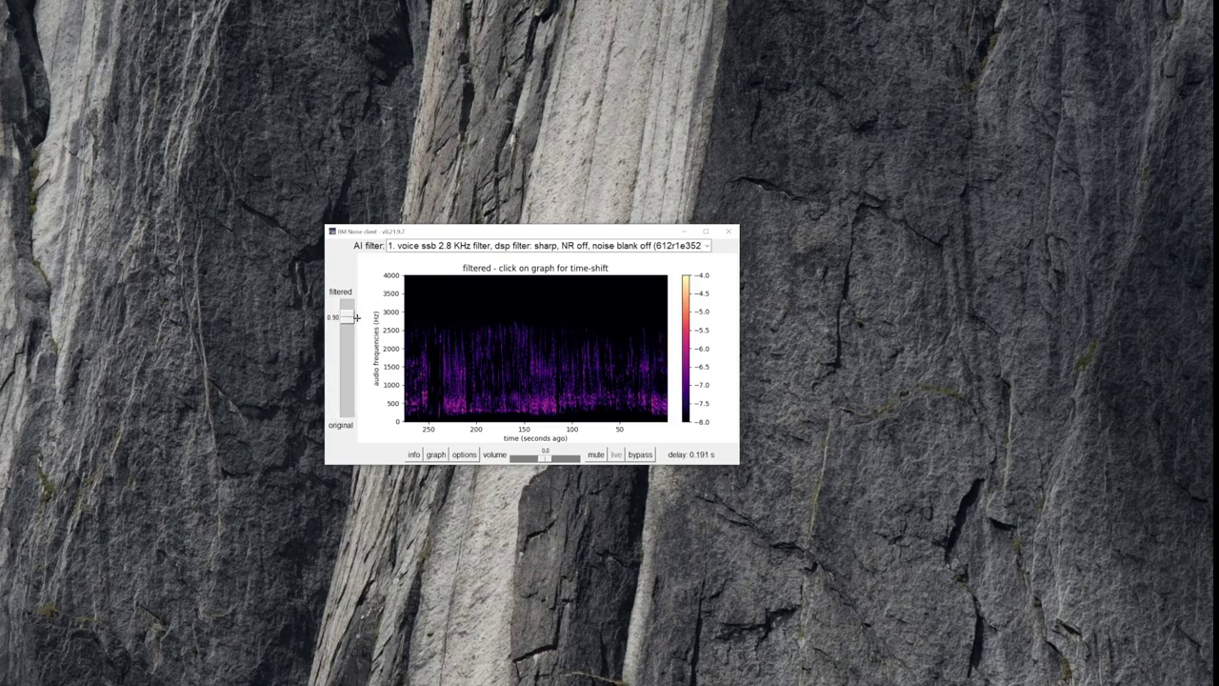
pyautogui.click(638, 455)
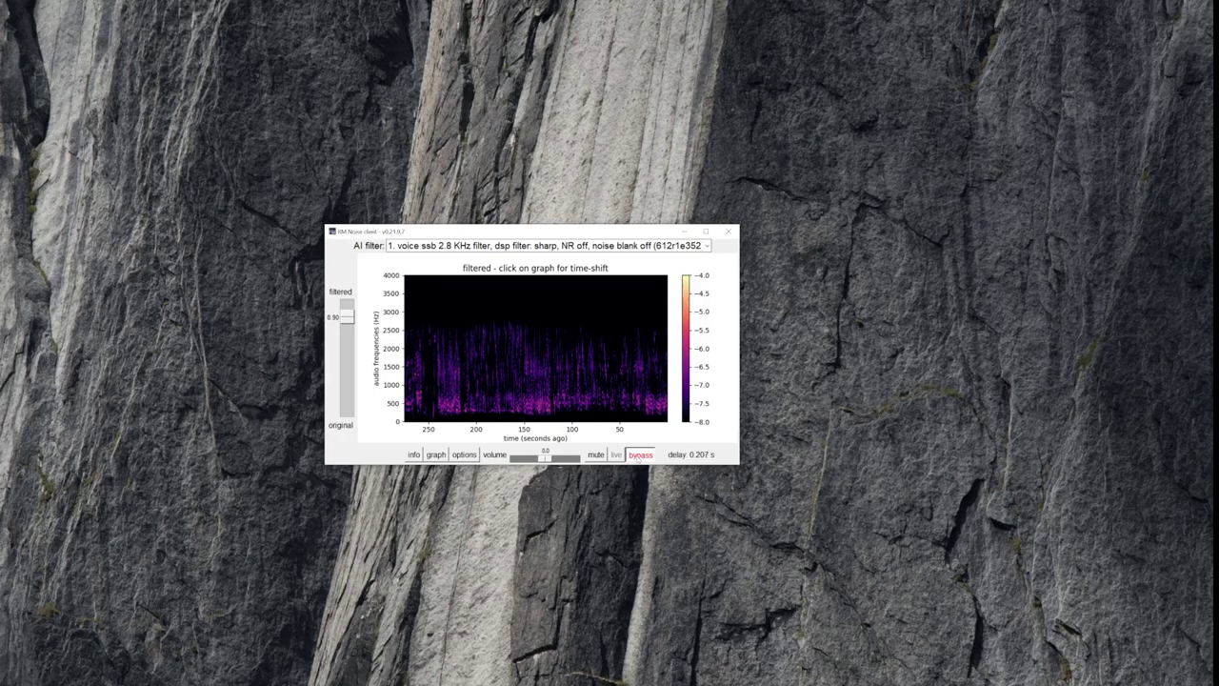
pyautogui.click(638, 455)
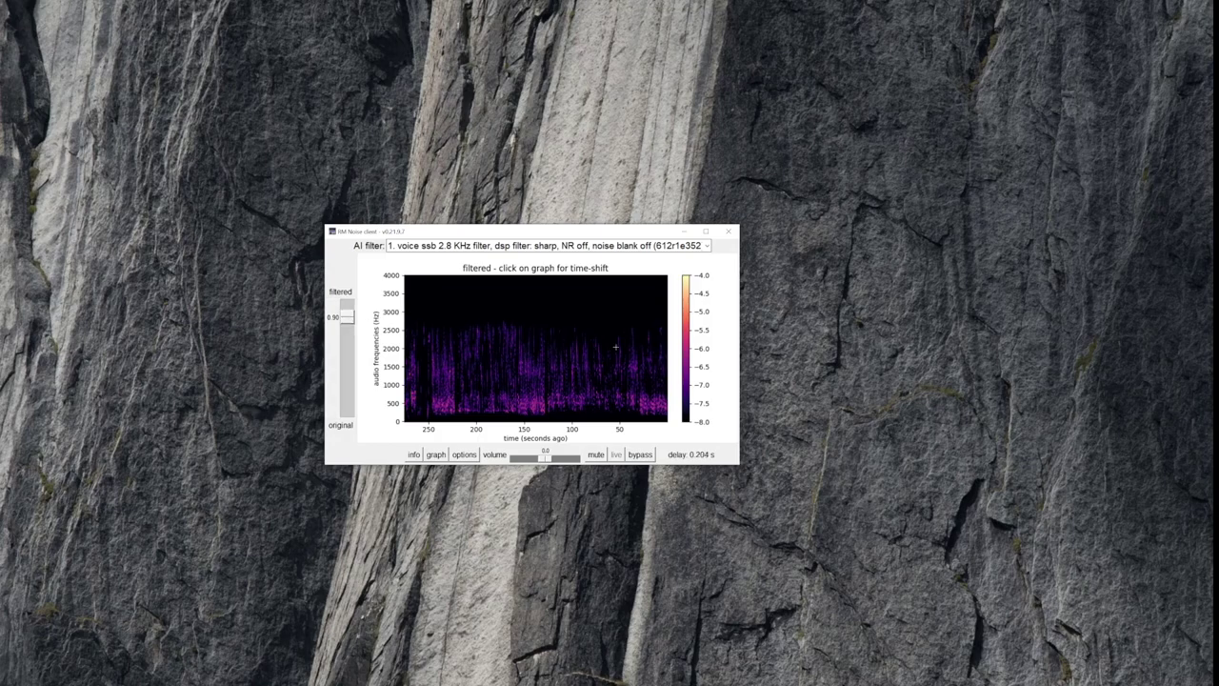
pyautogui.click(648, 456)
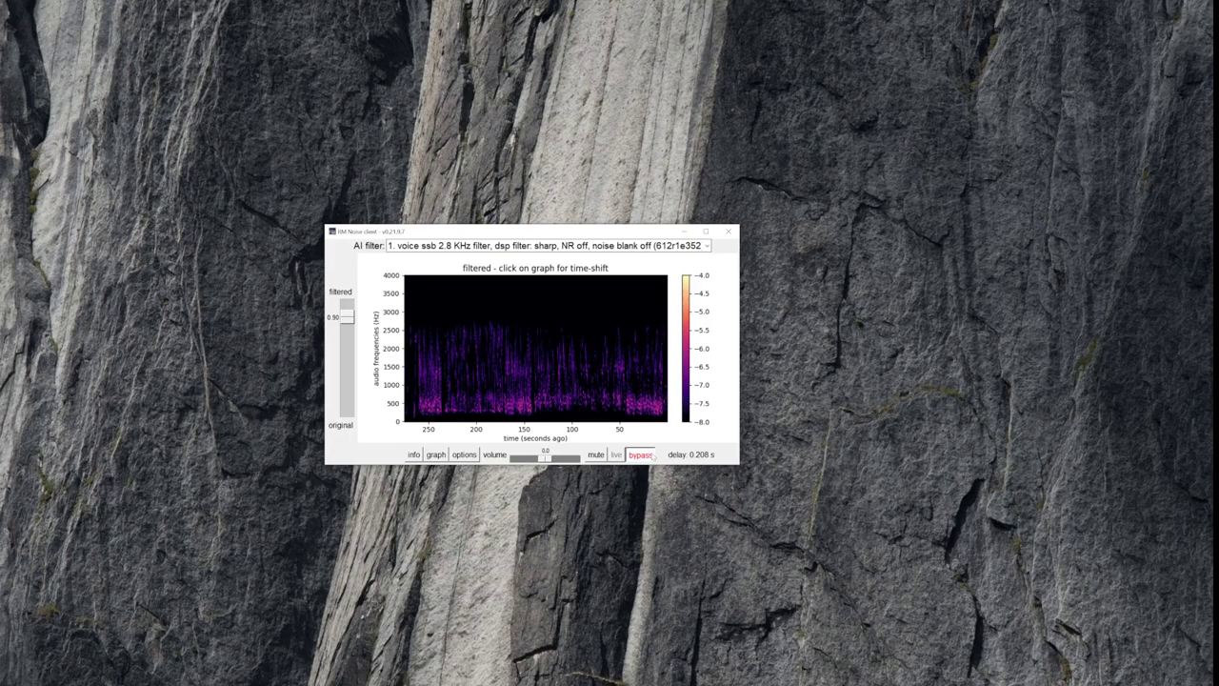
# Step: Toggle bypass repeatedly to compare filtered and original audio, finishing with filtering on
pyautogui.click(653, 457)
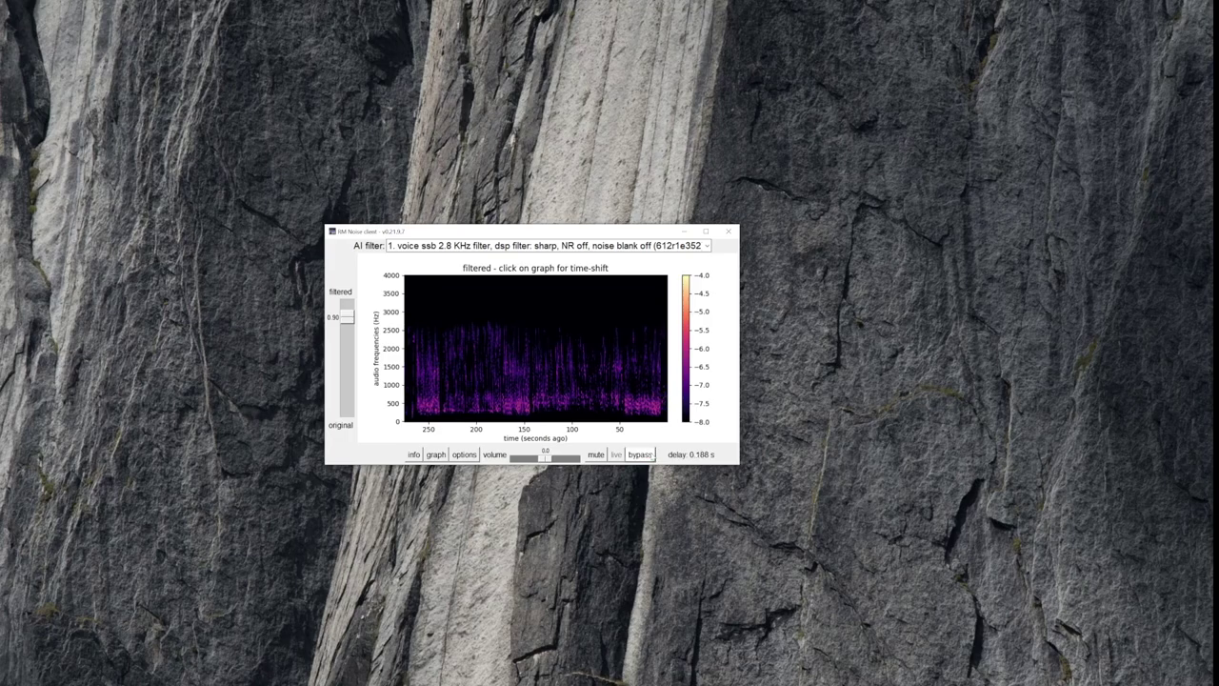
pyautogui.click(652, 458)
pyautogui.click(651, 456)
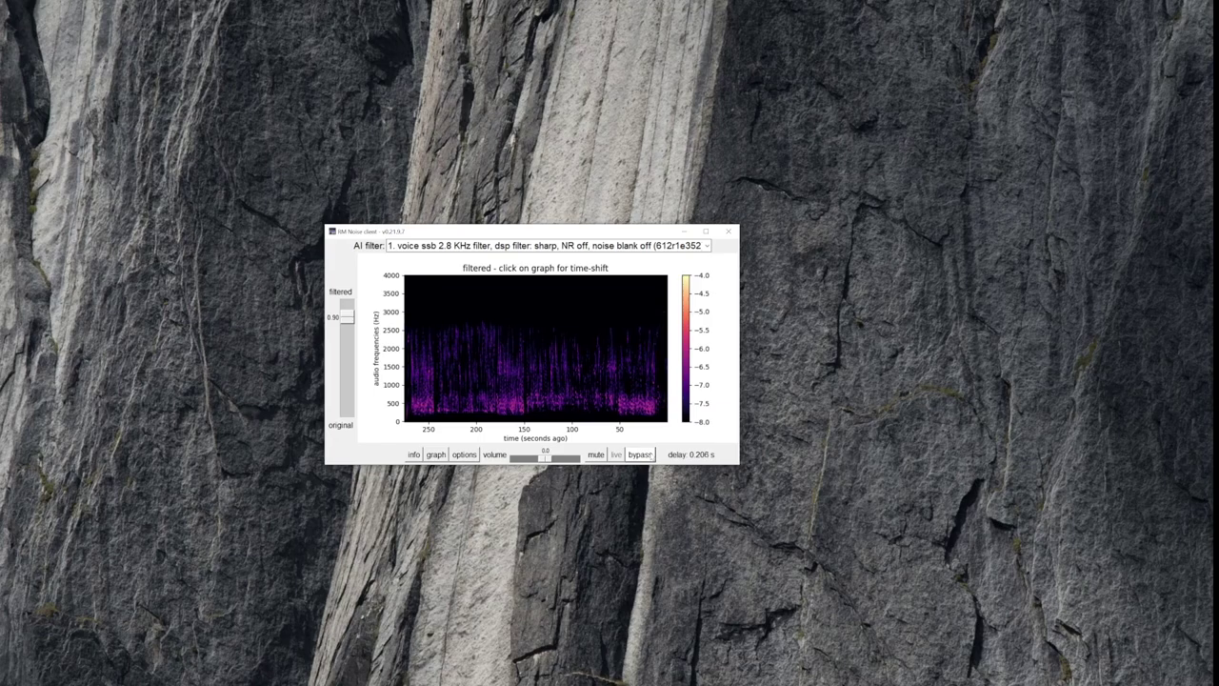
pyautogui.click(650, 455)
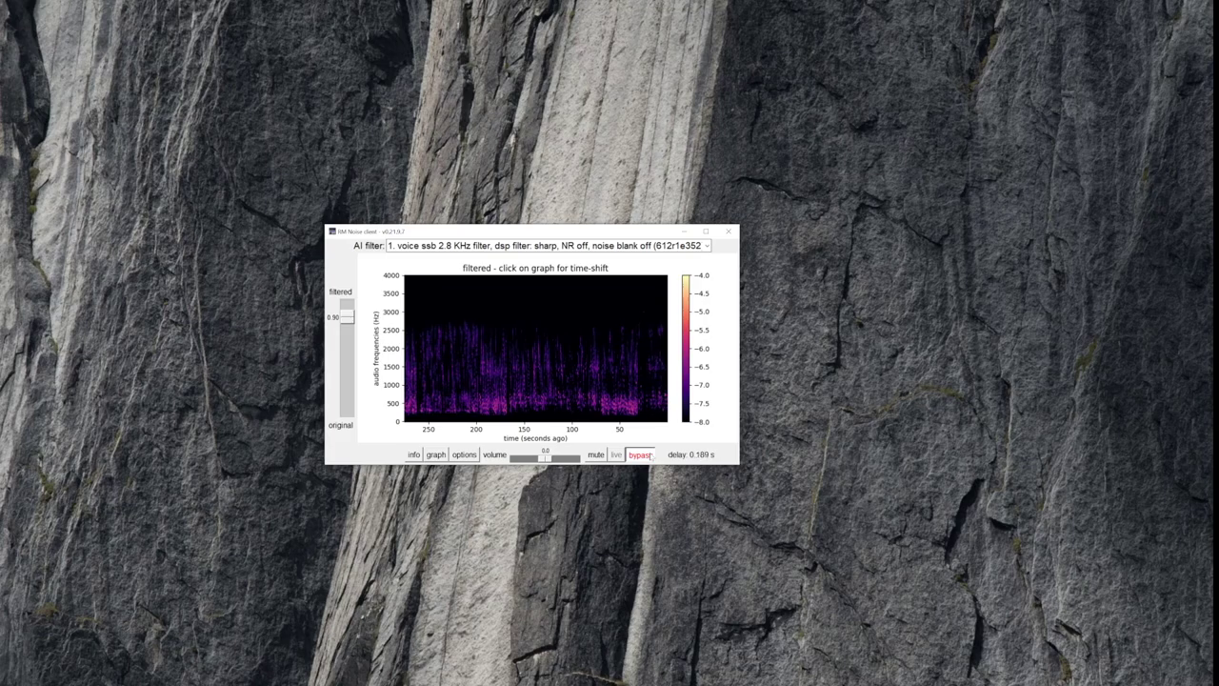
pyautogui.click(649, 456)
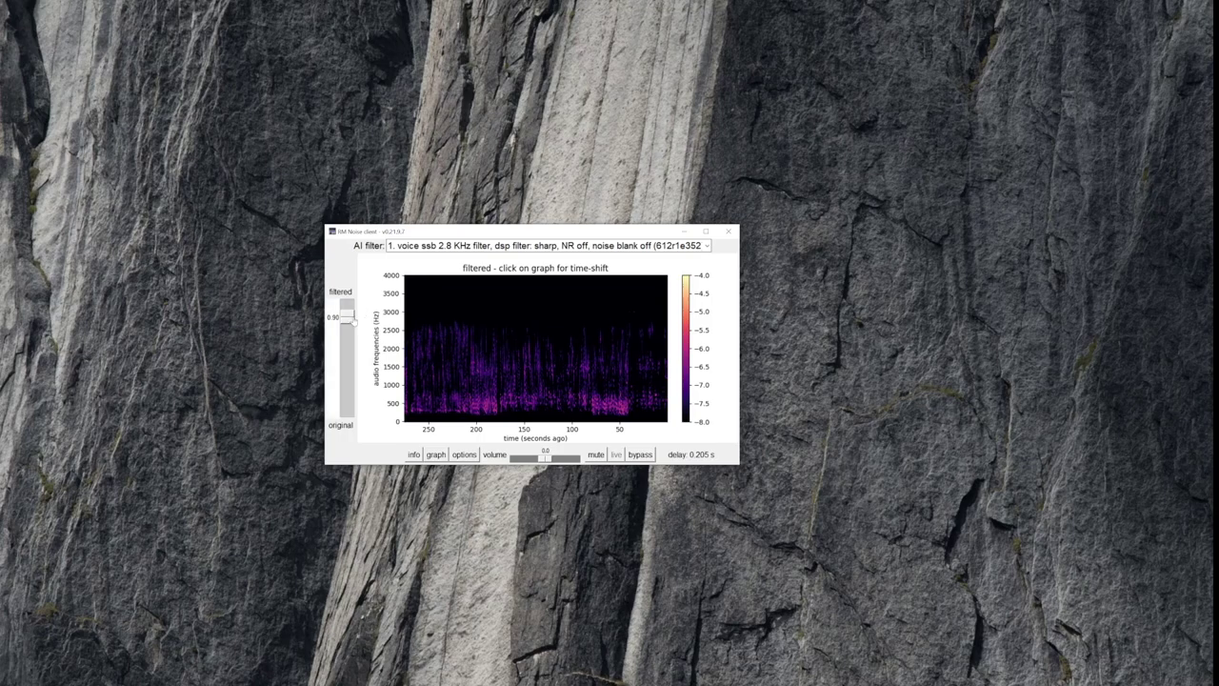
# Step: Lower the filtered/original mix slider from 0.90 to 0.70
pyautogui.moveTo(347, 317); pyautogui.dragTo(355, 342)
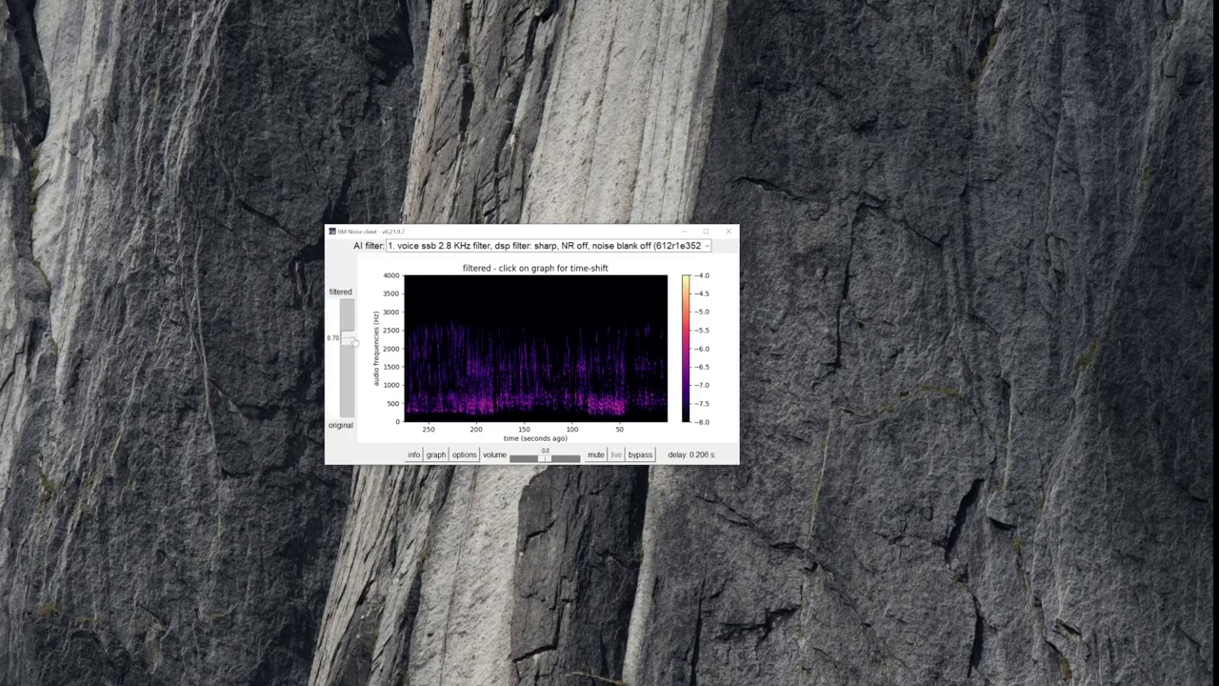